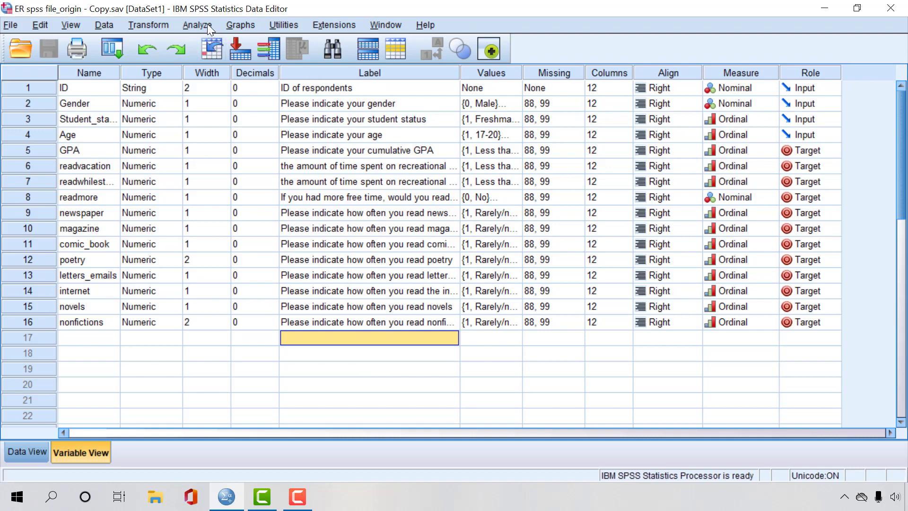
Step: Open the Descriptives analysis and add all the listed survey variables, from Gender to nonfictions, as the variables to analyze
click(207, 27)
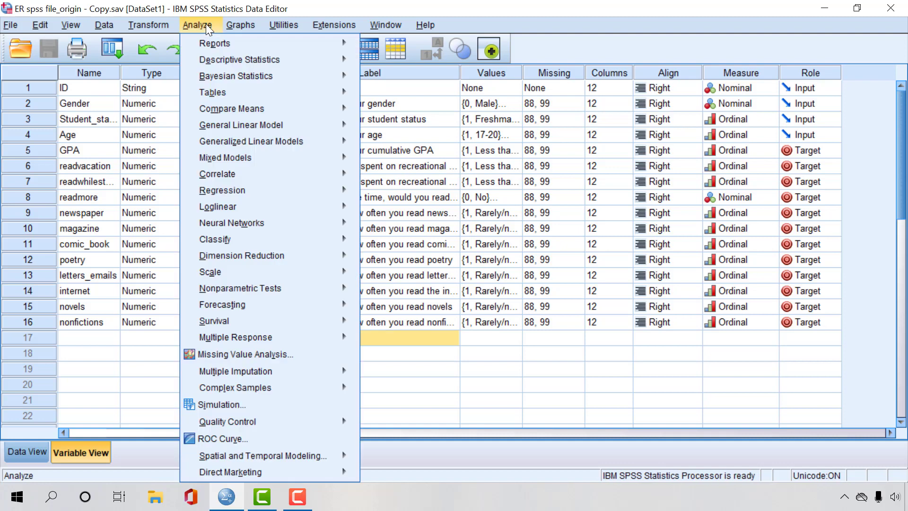
mouse_move(219, 61)
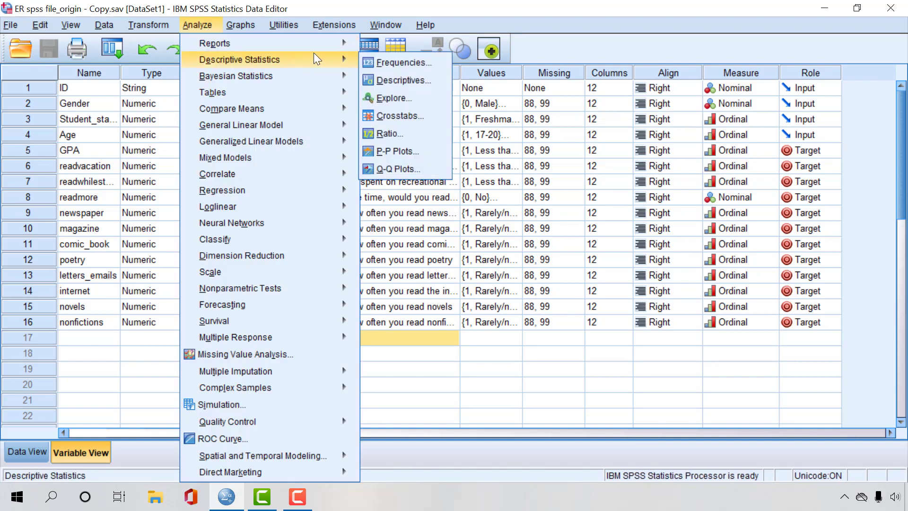
click(413, 79)
click(324, 87)
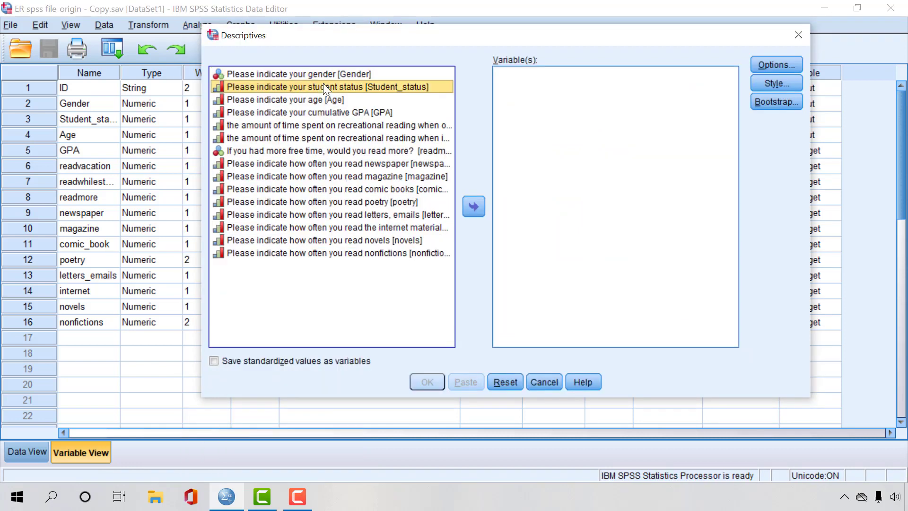
click(327, 74)
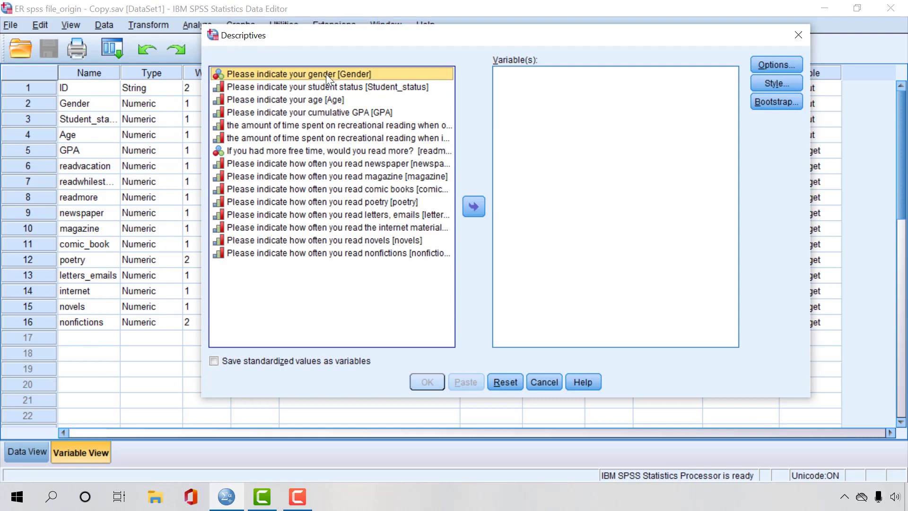
click(324, 87)
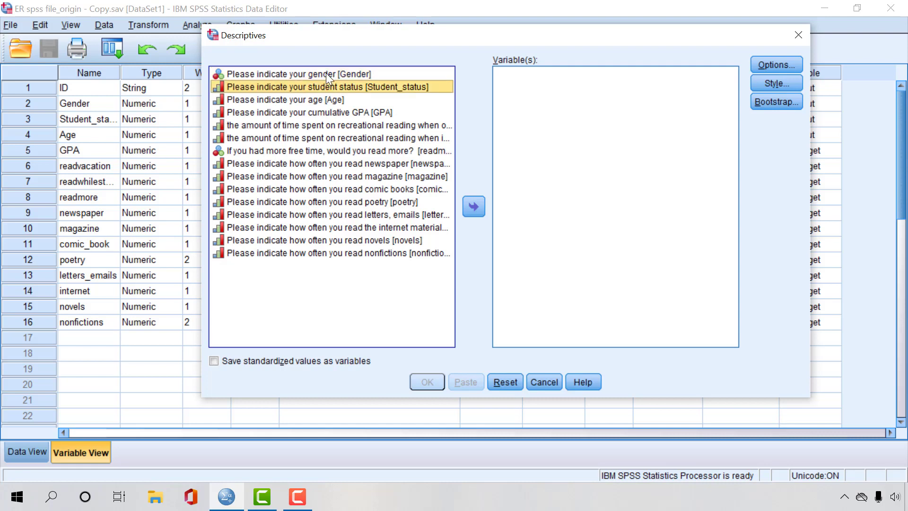
click(325, 72)
click(343, 102)
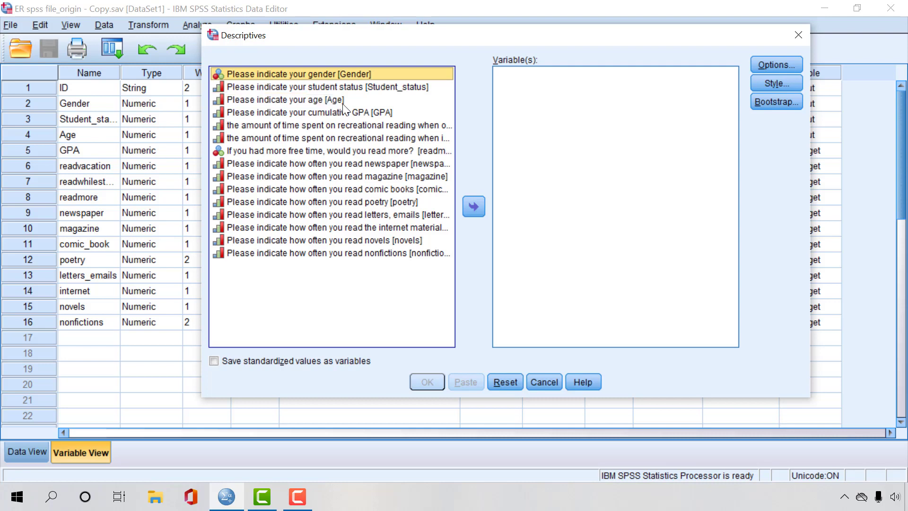
key(ctrl+a)
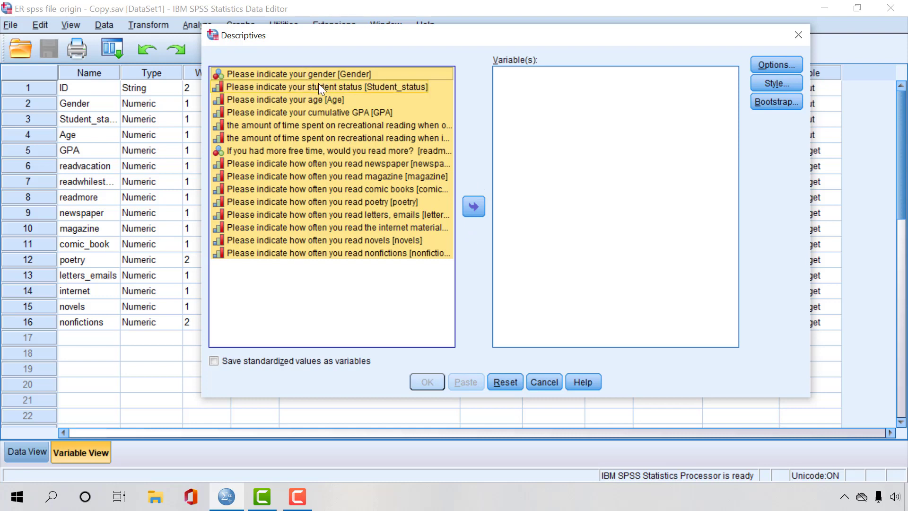
click(473, 206)
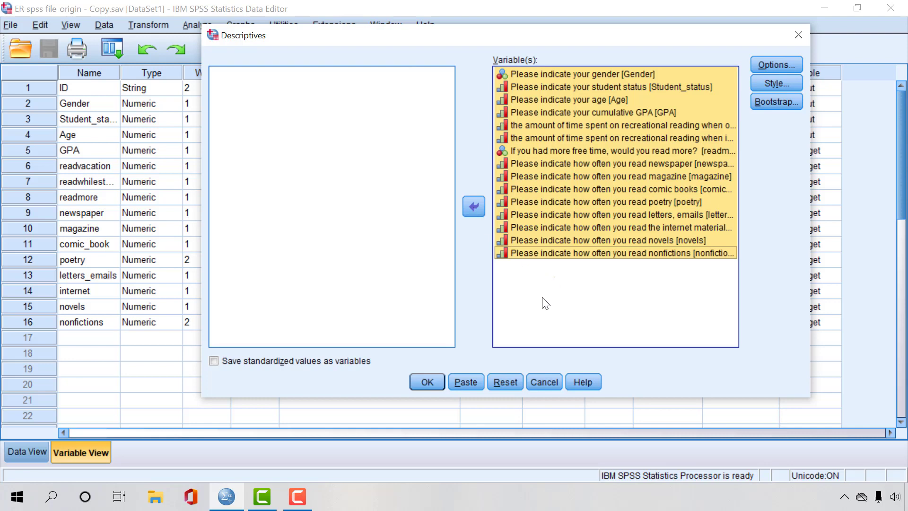
click(579, 300)
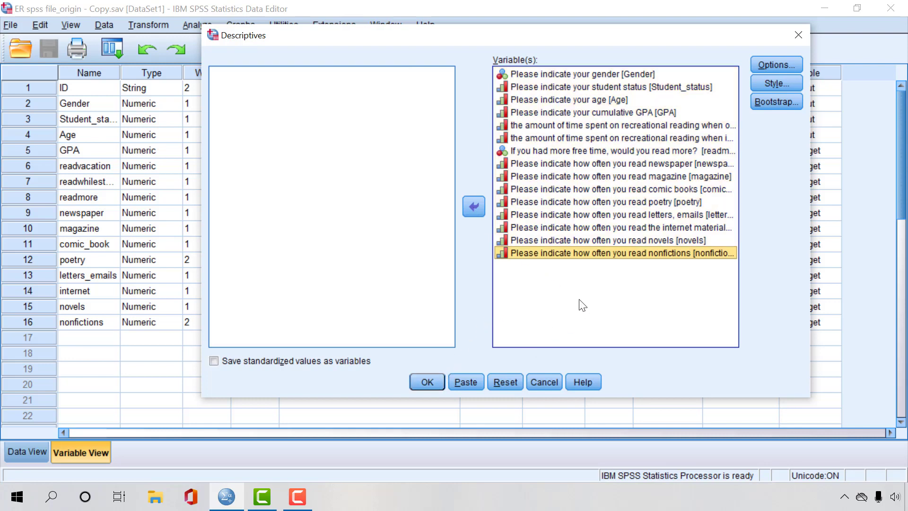
Step: Run Descriptives with mean, standard deviation, minimum and maximum in variable list order, saving standardized values as variables
click(768, 64)
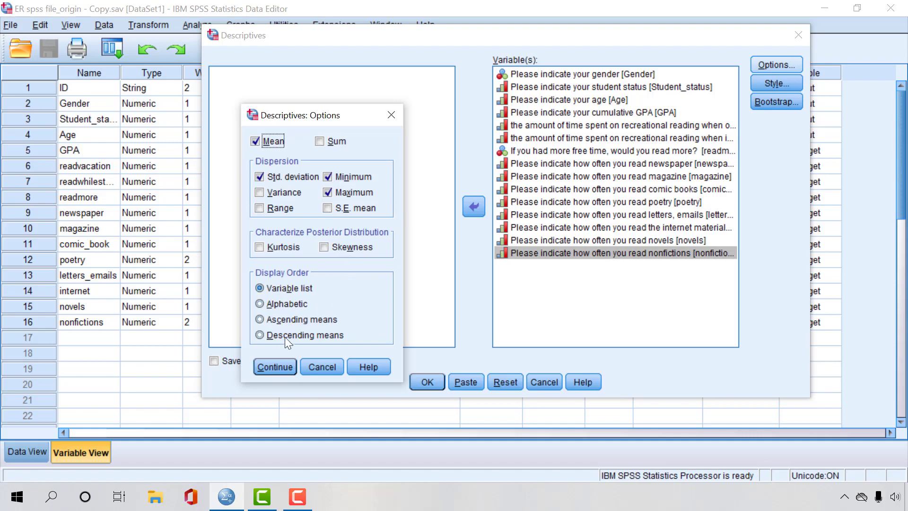
click(276, 365)
click(280, 364)
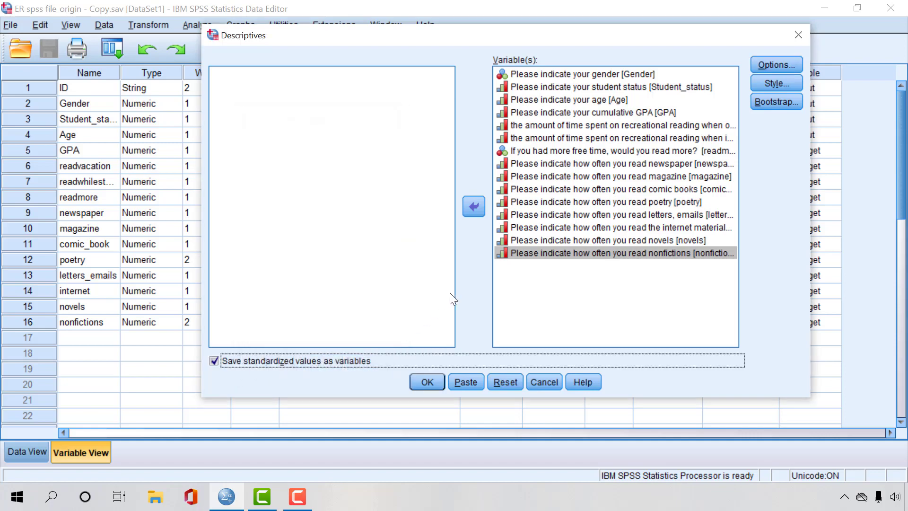
click(427, 381)
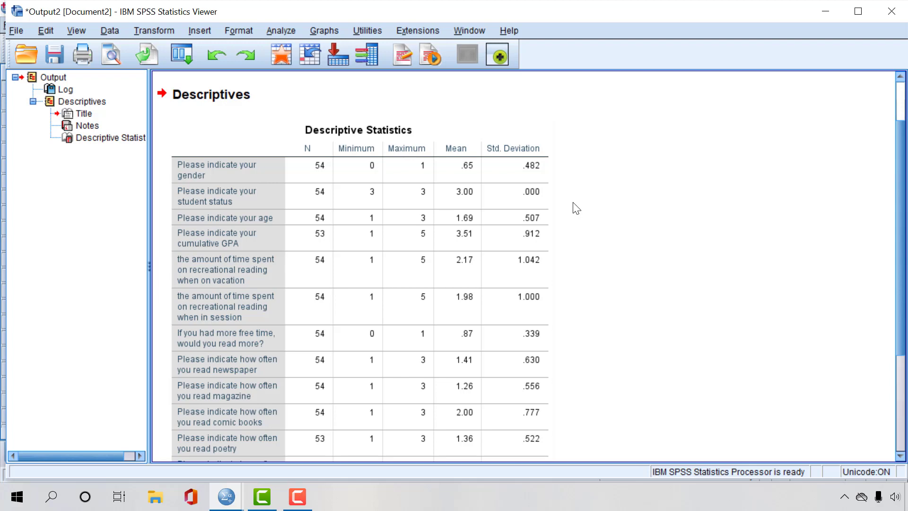
Step: Compare the minimum and maximum in the Descriptive Statistics table with the answer choices on the PowerPoint survey slide, especially for age
click(550, 224)
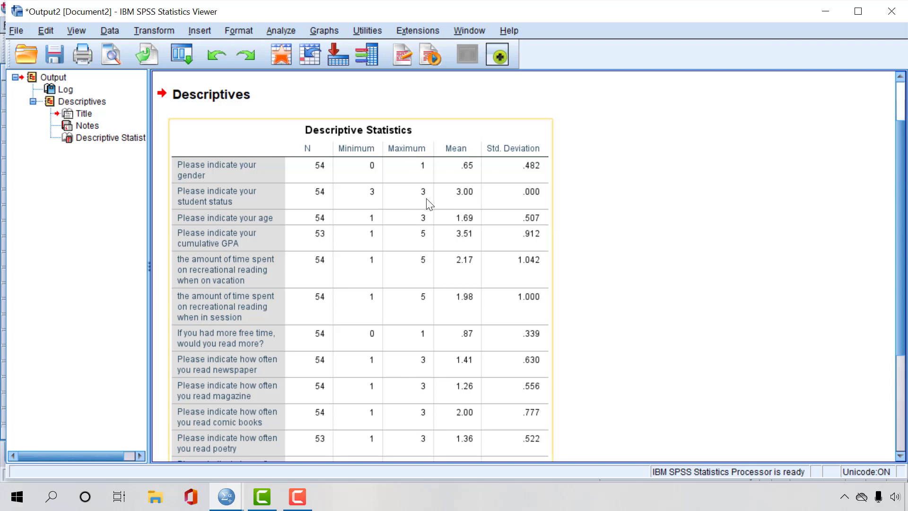
scroll(367, 289, up, 2)
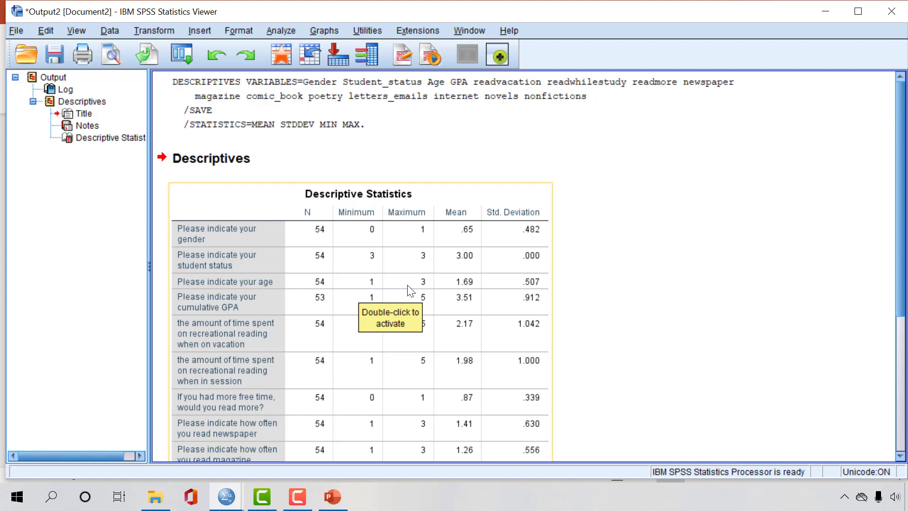
click(332, 497)
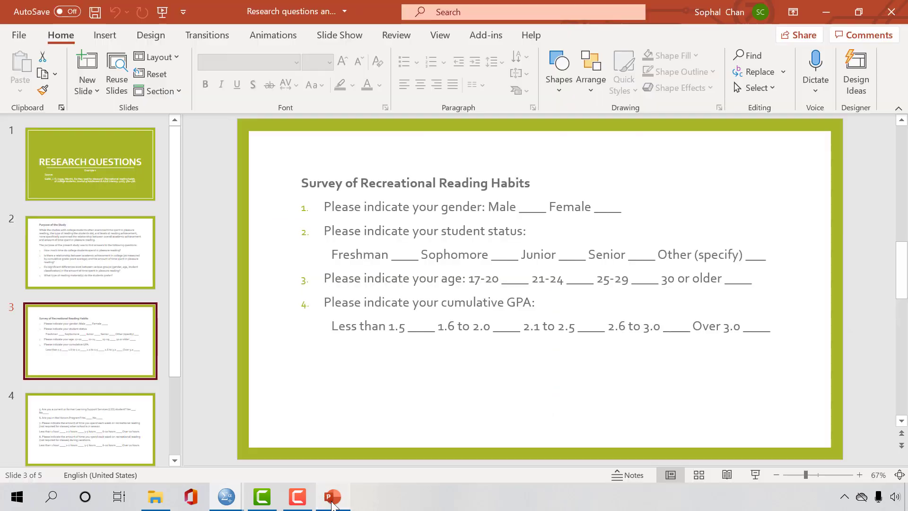
click(468, 280)
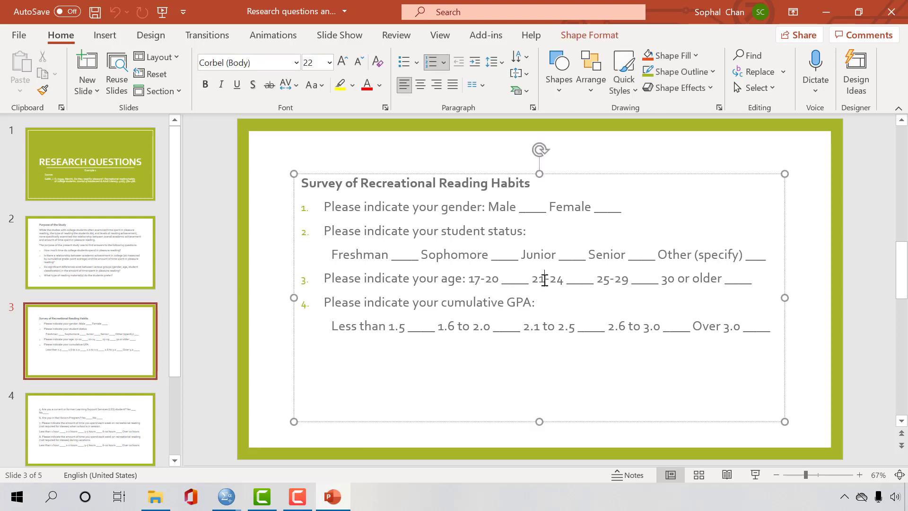
click(615, 280)
double_click(469, 279)
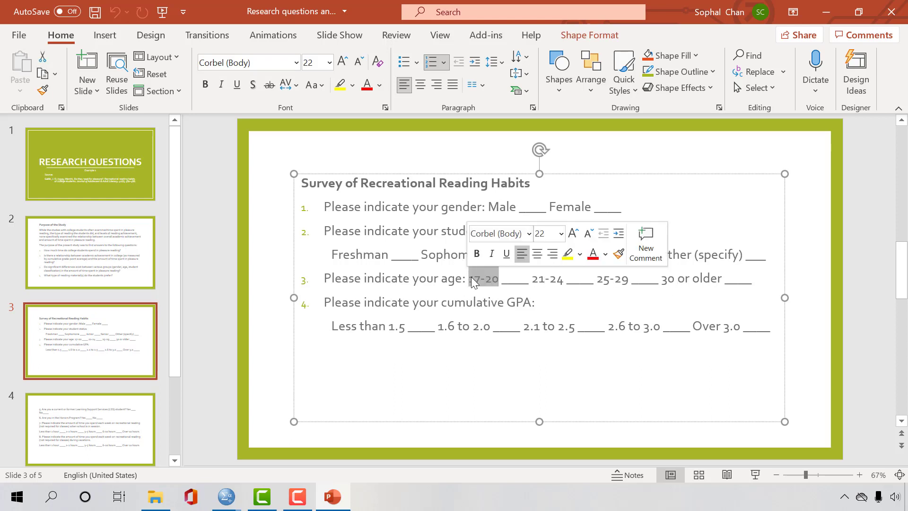
click(659, 280)
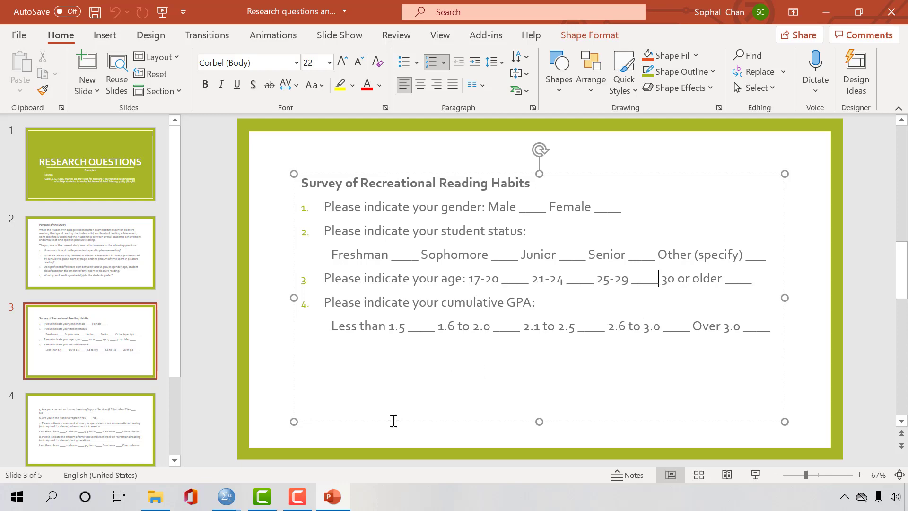
mouse_move(228, 503)
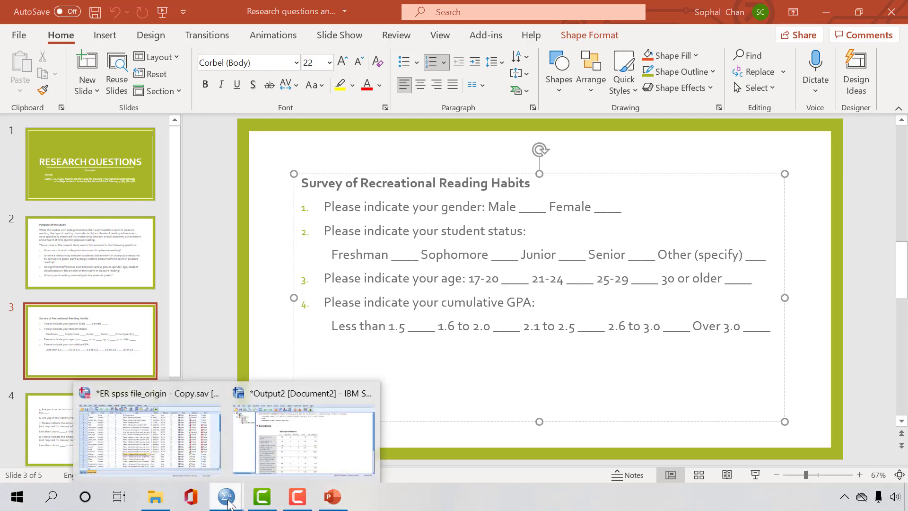
click(277, 453)
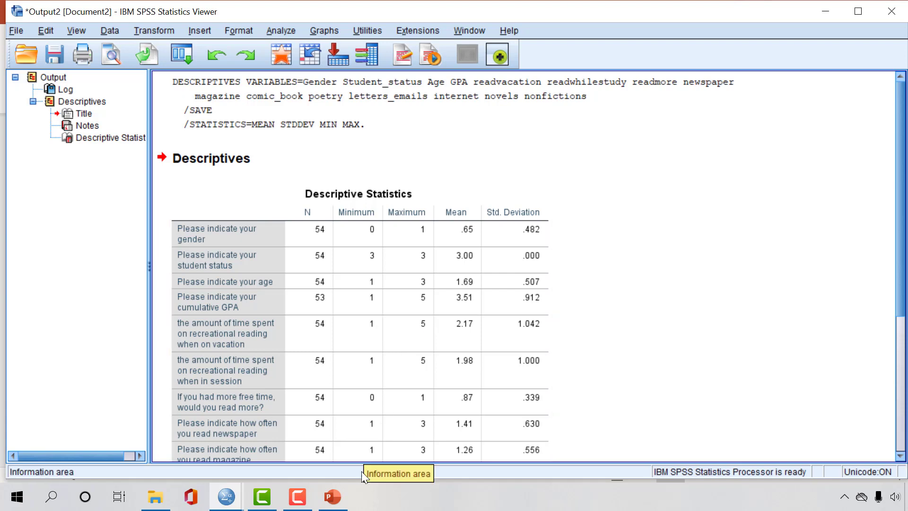
click(337, 499)
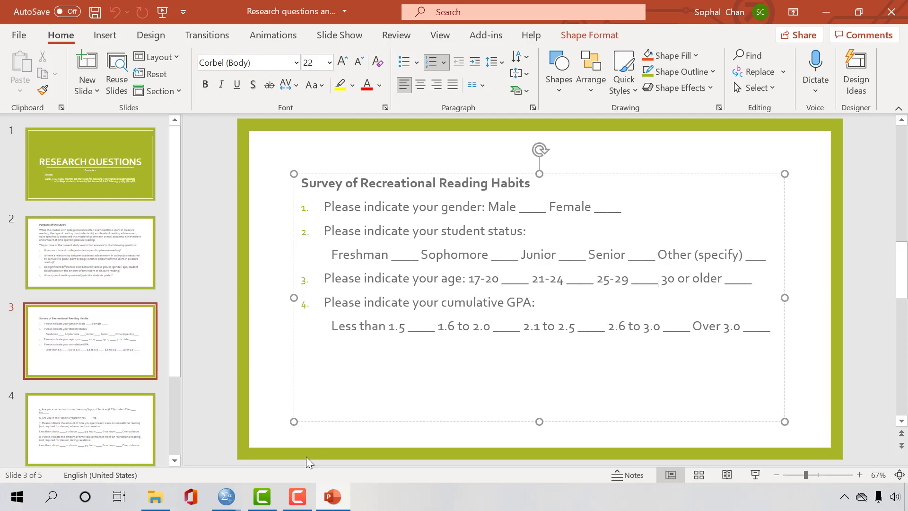
mouse_move(227, 504)
click(276, 447)
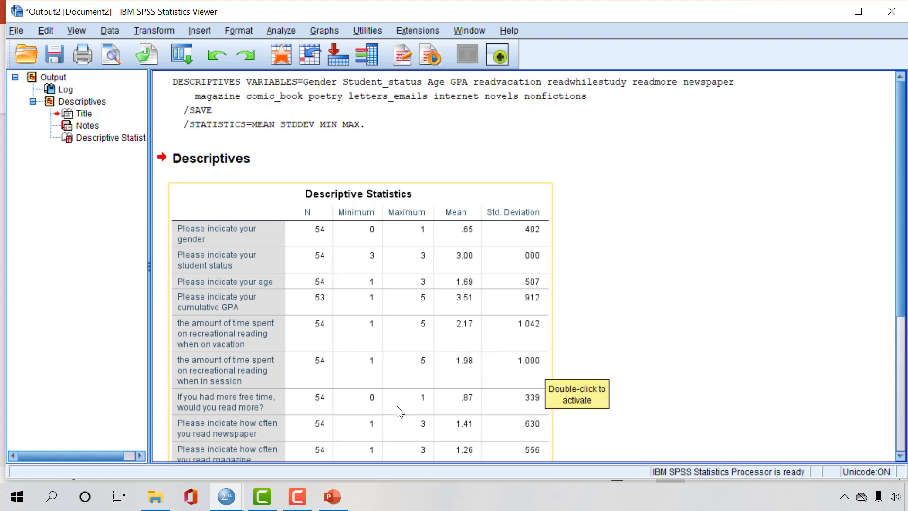
Step: Examine the N, minimum, maximum, mean and standard deviation of every variable through the end of the Descriptive Statistics table
scroll(373, 387, down, 3)
click(361, 246)
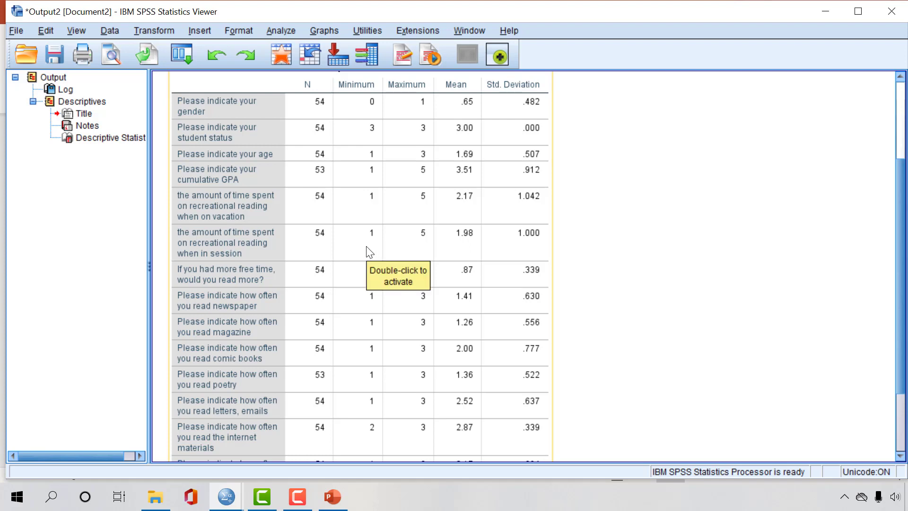
click(713, 295)
click(521, 351)
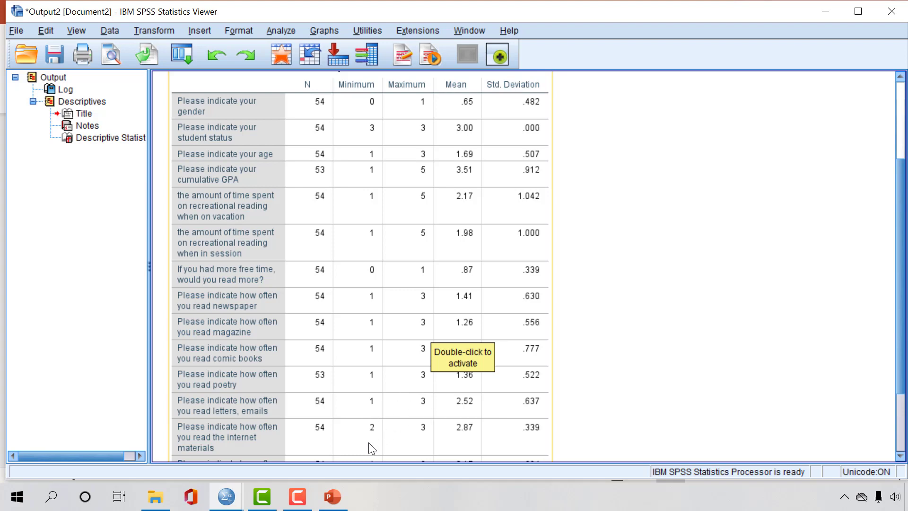
scroll(368, 442, down, 4)
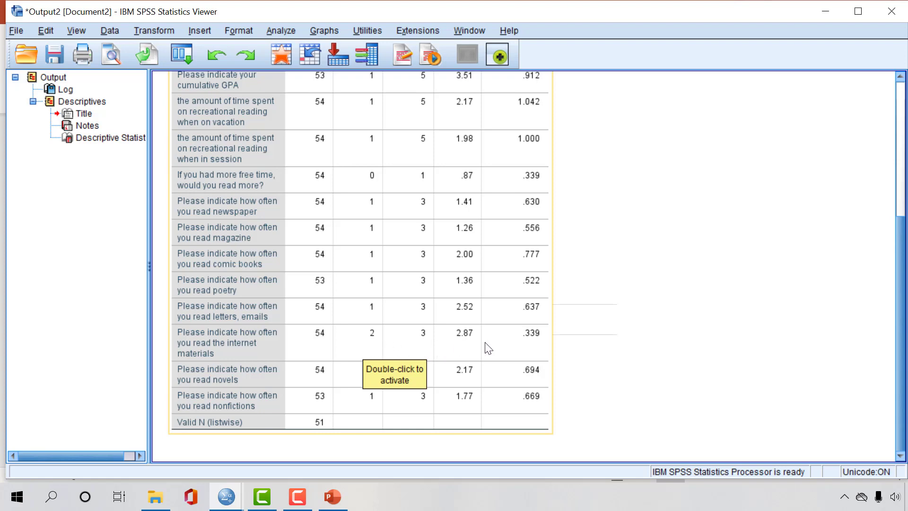
click(653, 346)
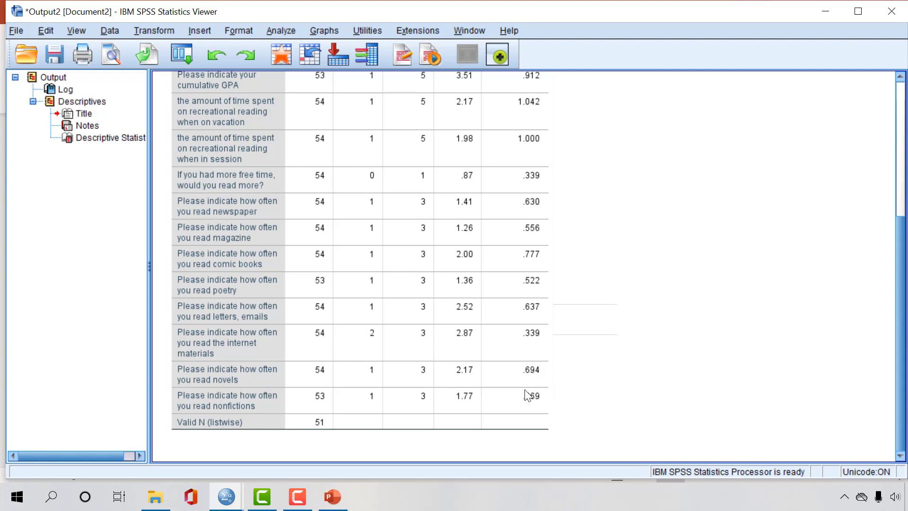
click(403, 428)
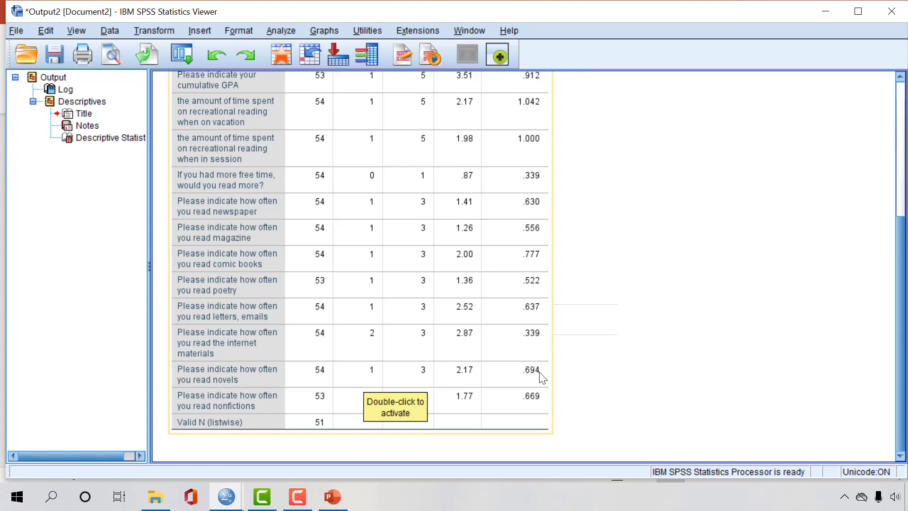
click(769, 377)
click(397, 426)
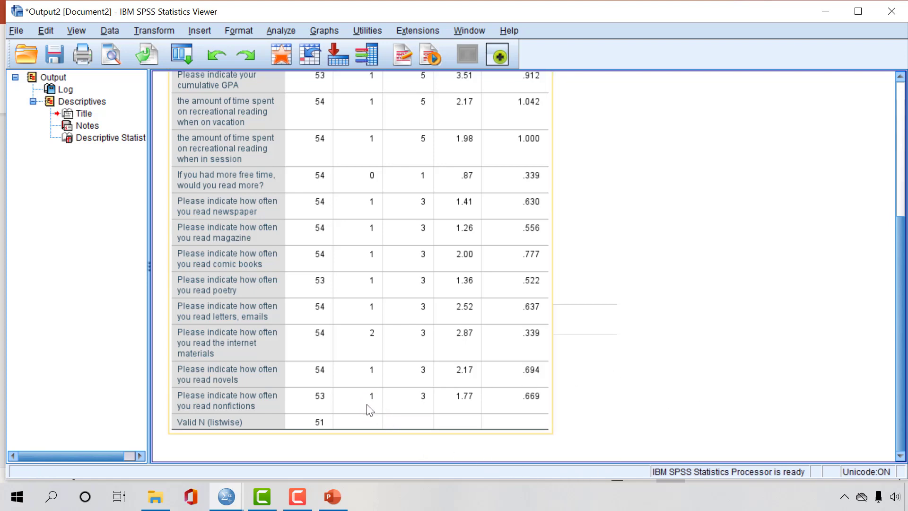
scroll(497, 359, up, 5)
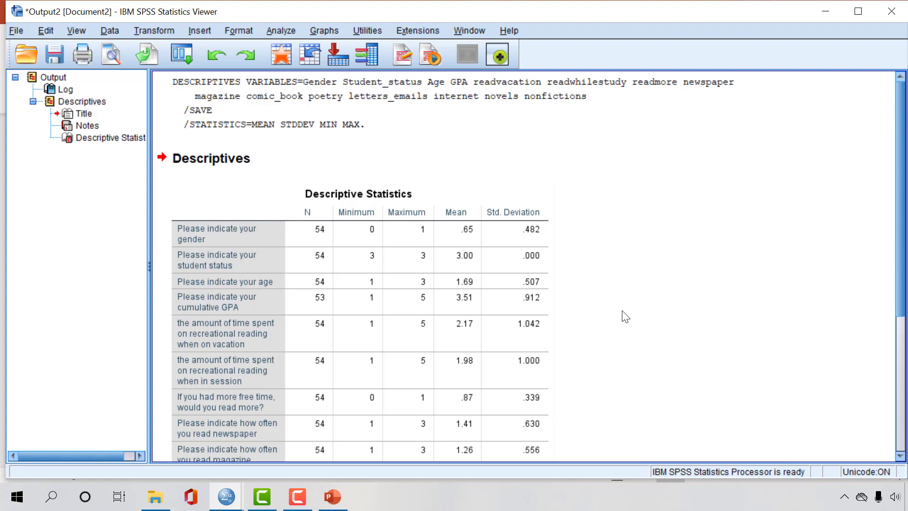
click(399, 330)
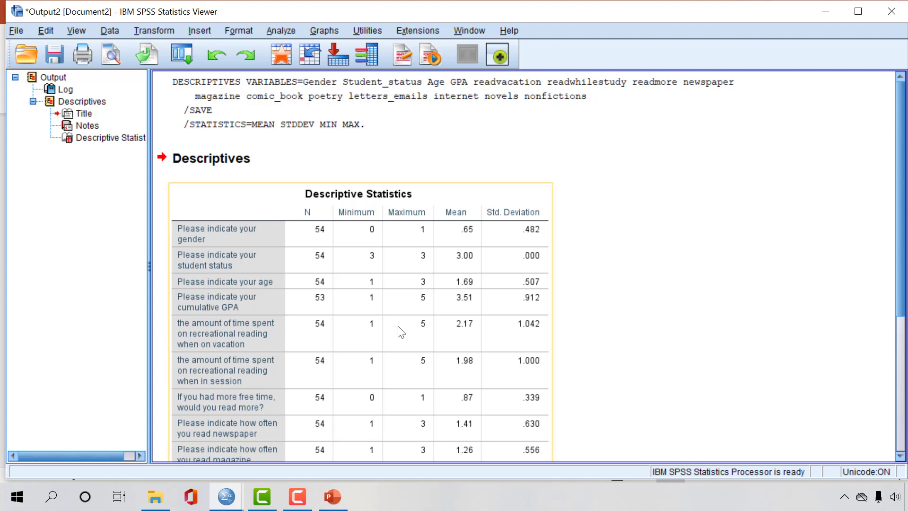
scroll(397, 326, down, 5)
scroll(376, 326, up, 5)
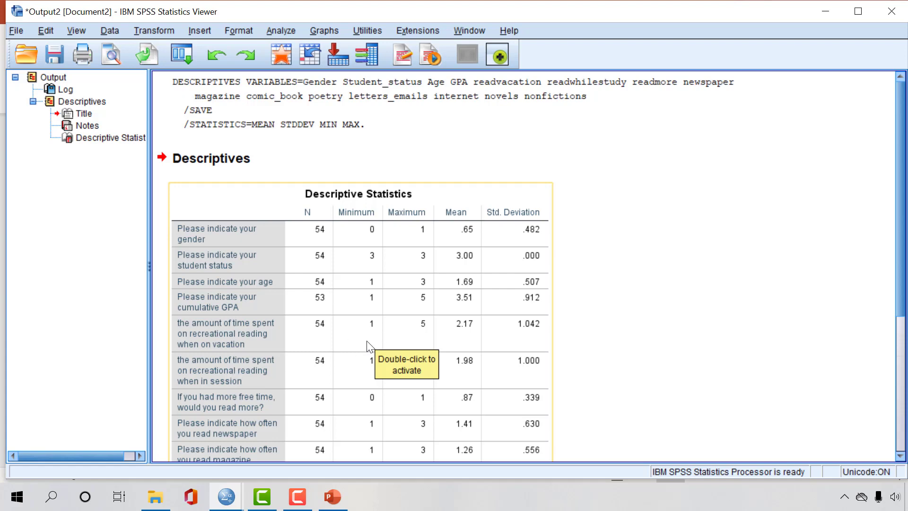
click(603, 352)
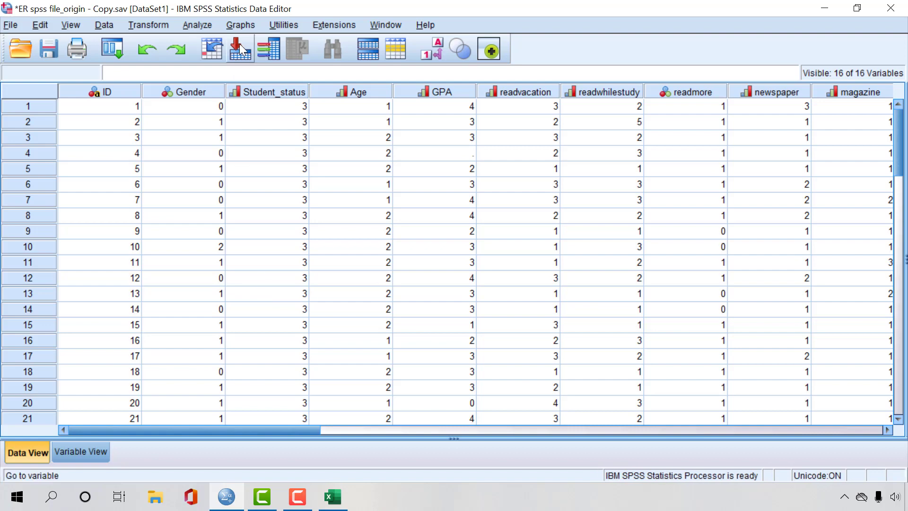
Step: Set up a new Descriptives analysis with all the survey variables, from Gender to nonfictions, in the variable list
click(202, 24)
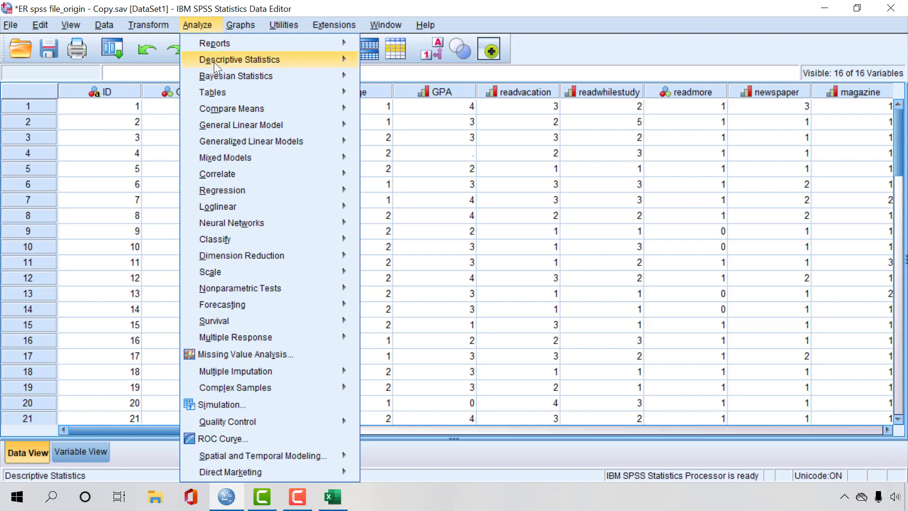
mouse_move(238, 61)
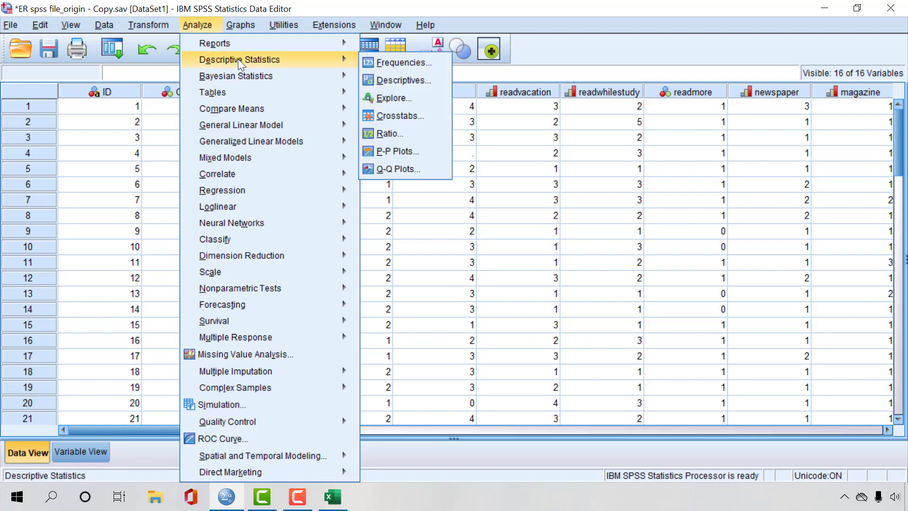
click(390, 78)
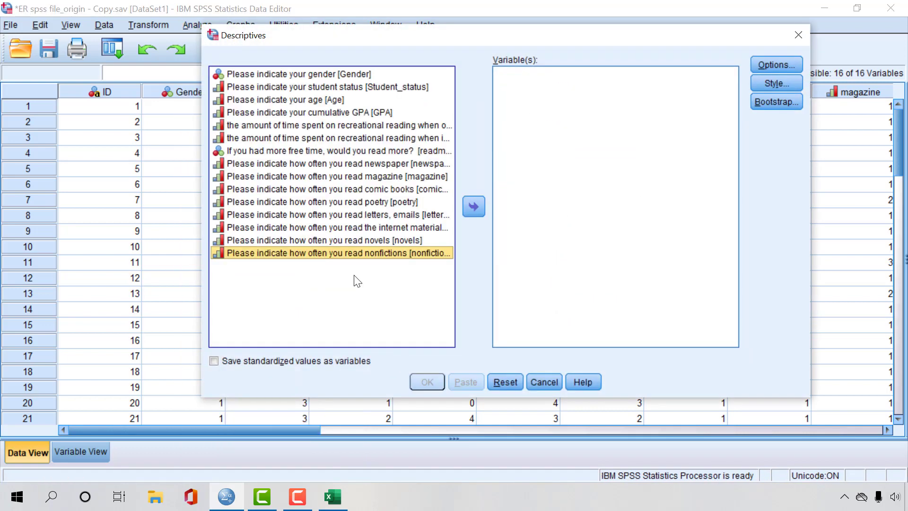
key(ctrl+a)
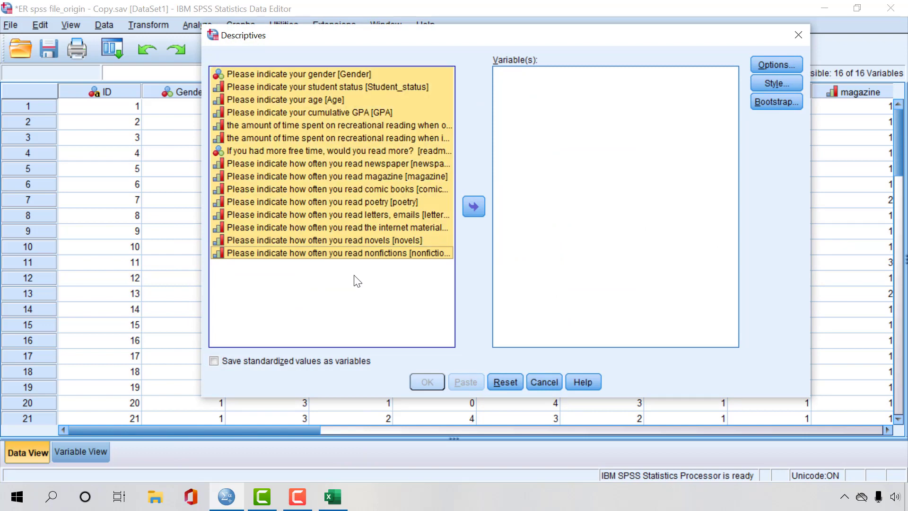
click(472, 208)
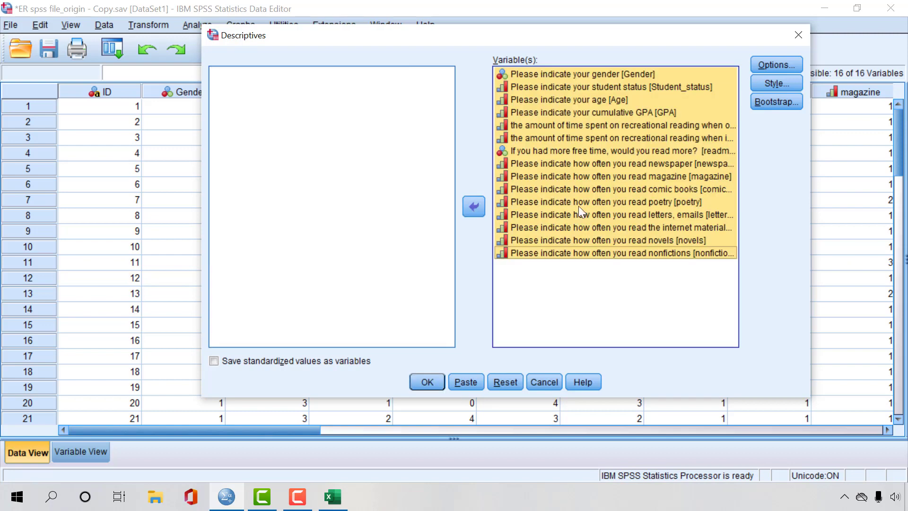
Step: Run Descriptives with mean, standard deviation, minimum and maximum in variable list order, without saving standardized values
click(770, 63)
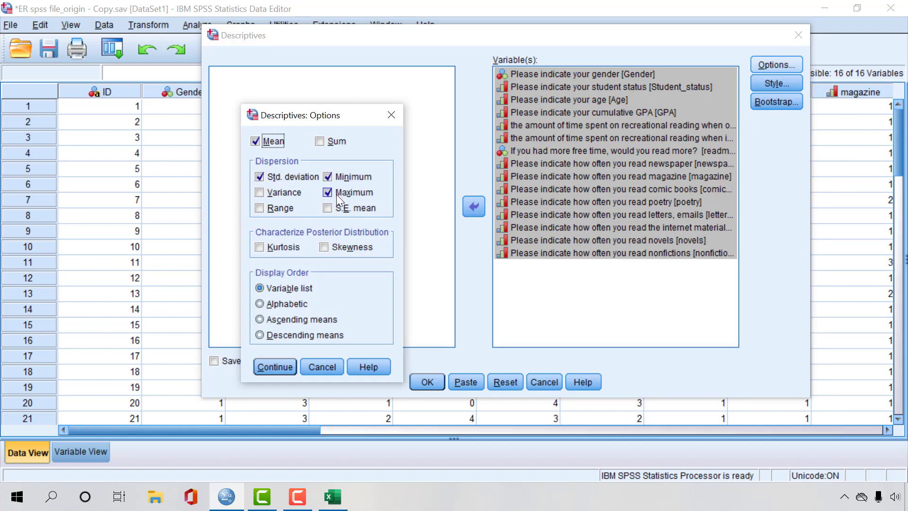
click(285, 365)
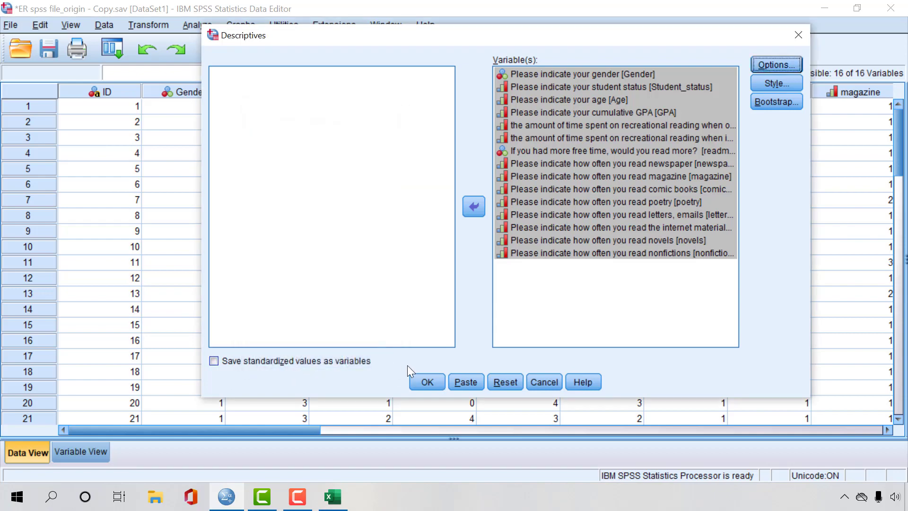
click(426, 381)
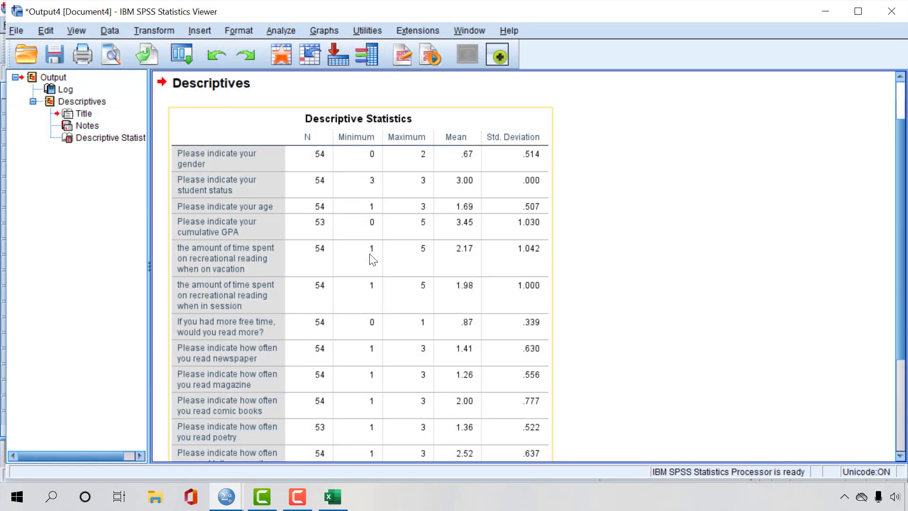
Step: Examine each variable's minimum and maximum in the Descriptive Statistics table for values outside the answer codes, especially gender and GPA
click(669, 271)
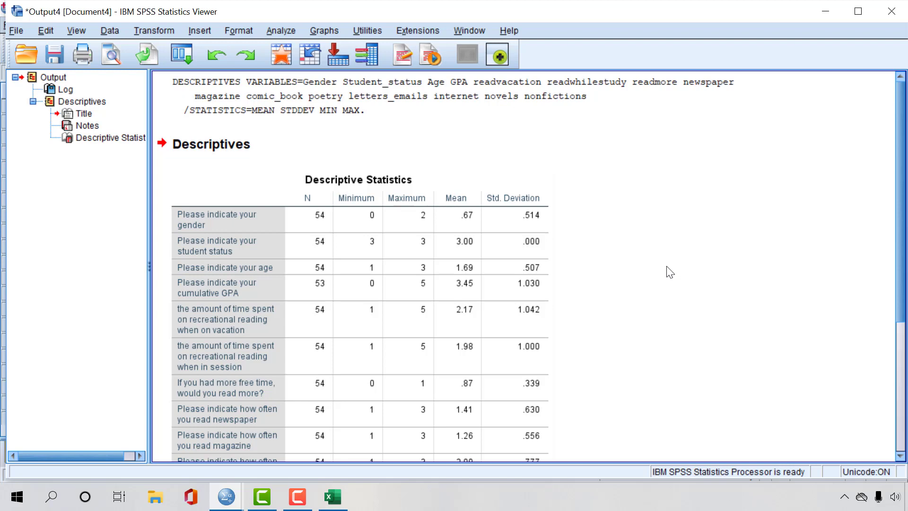
click(467, 380)
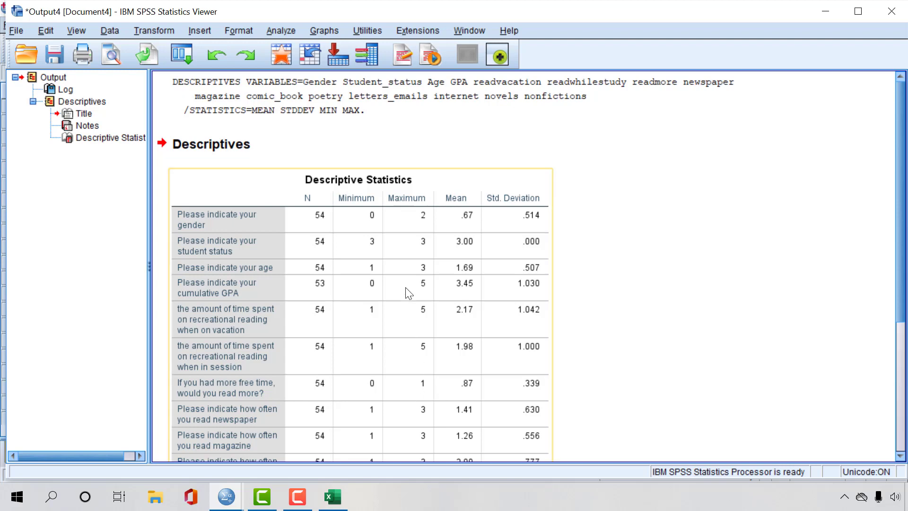
click(582, 283)
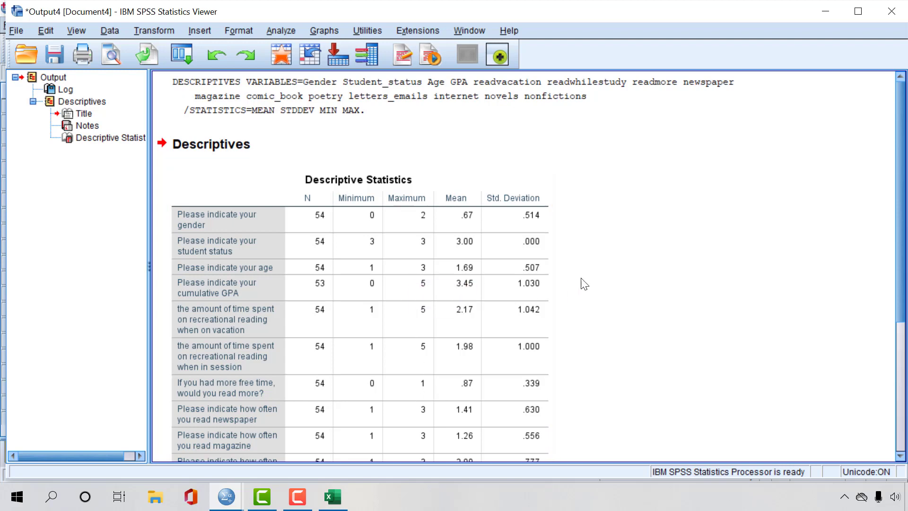
click(540, 226)
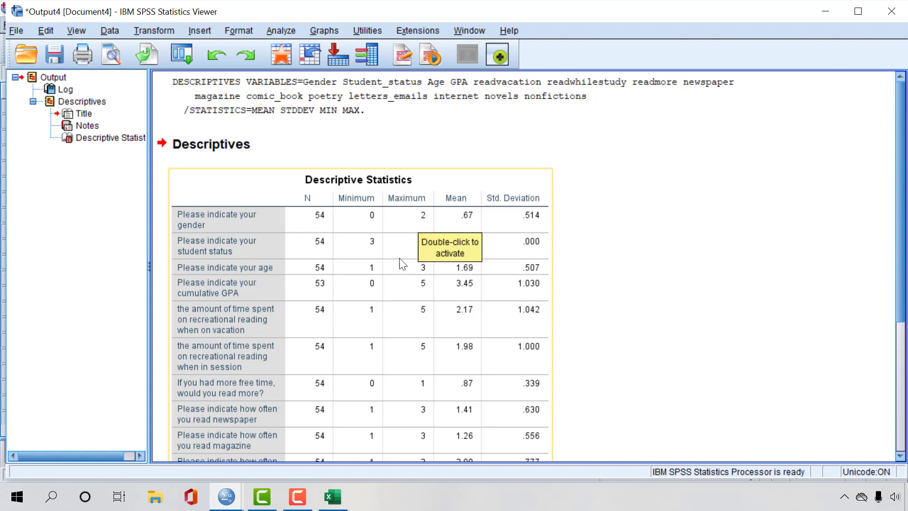
click(586, 312)
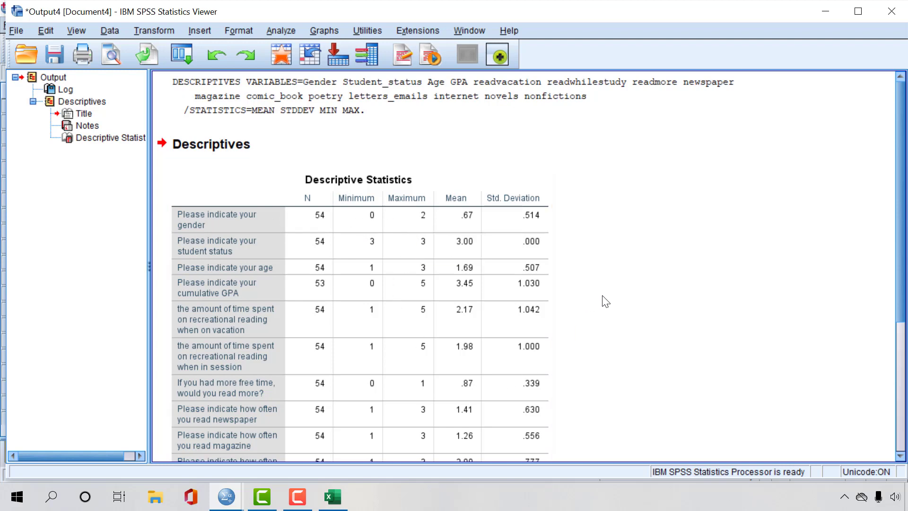
click(271, 337)
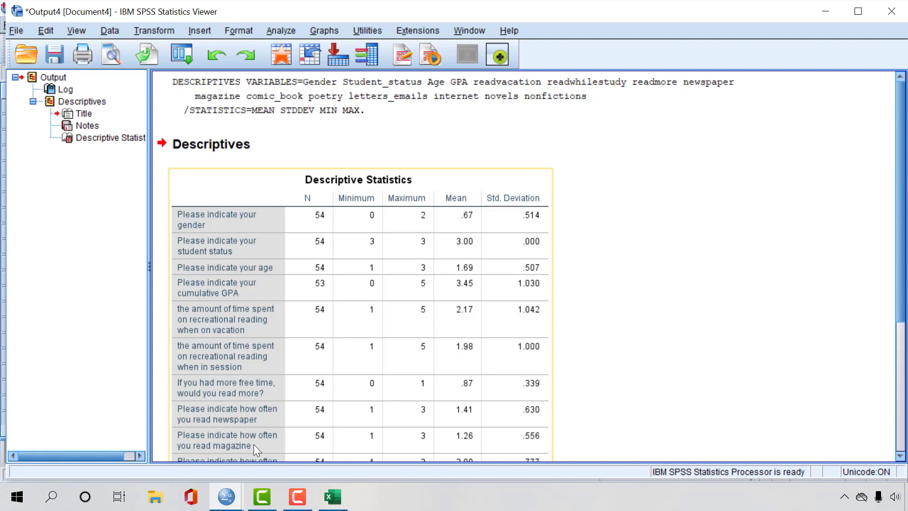
Step: Return to the Data Editor and review the value labels defined for the variables in Variable View
click(227, 497)
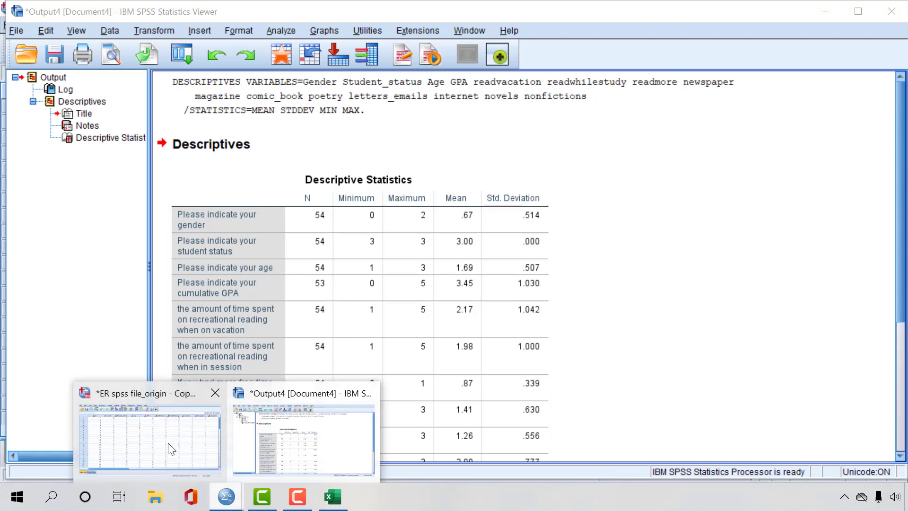
click(201, 393)
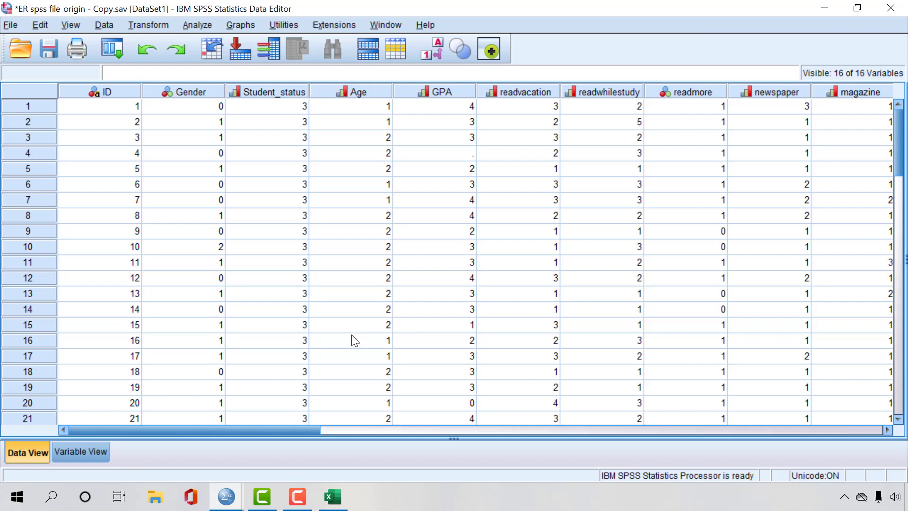
click(93, 453)
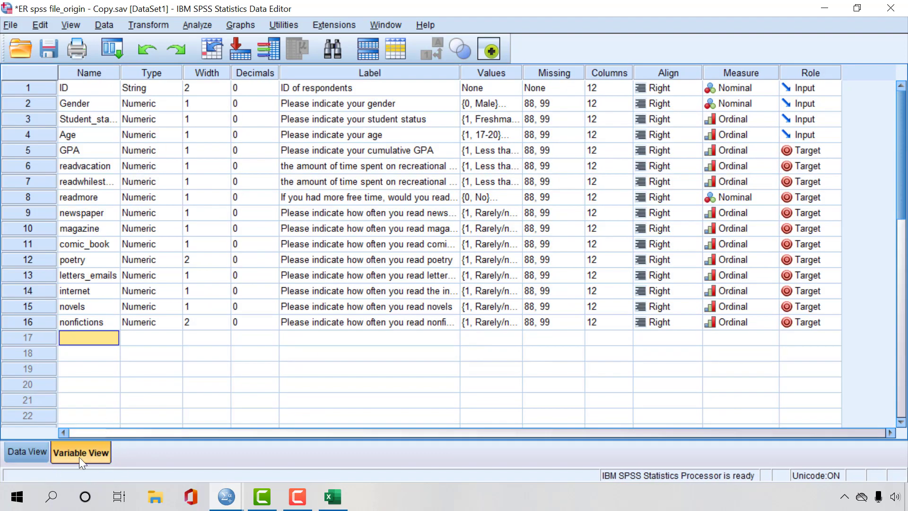
click(501, 72)
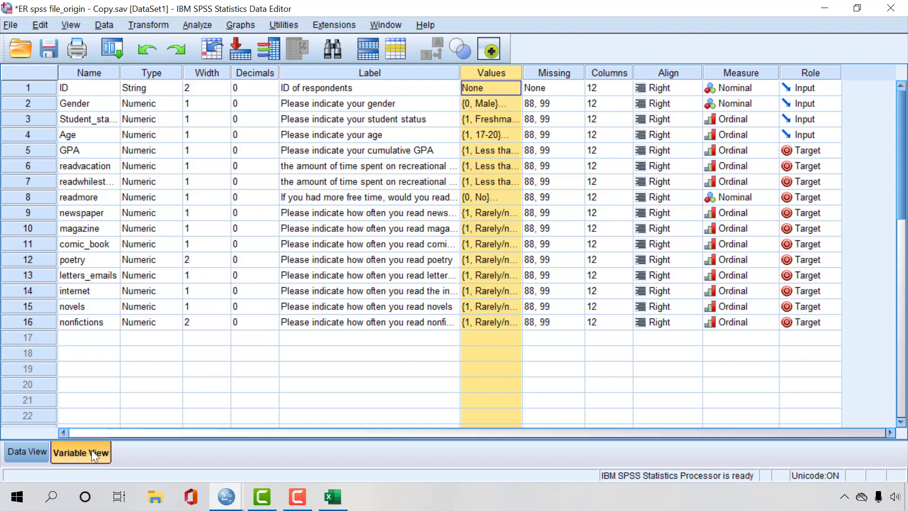
Step: Go back to Data View and look through the whole Gender column for codes outside the defined values
click(31, 452)
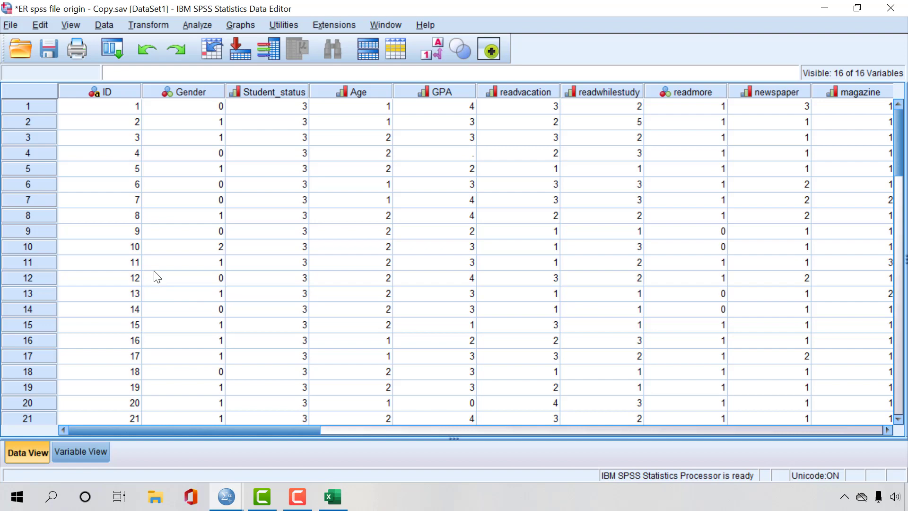
click(189, 88)
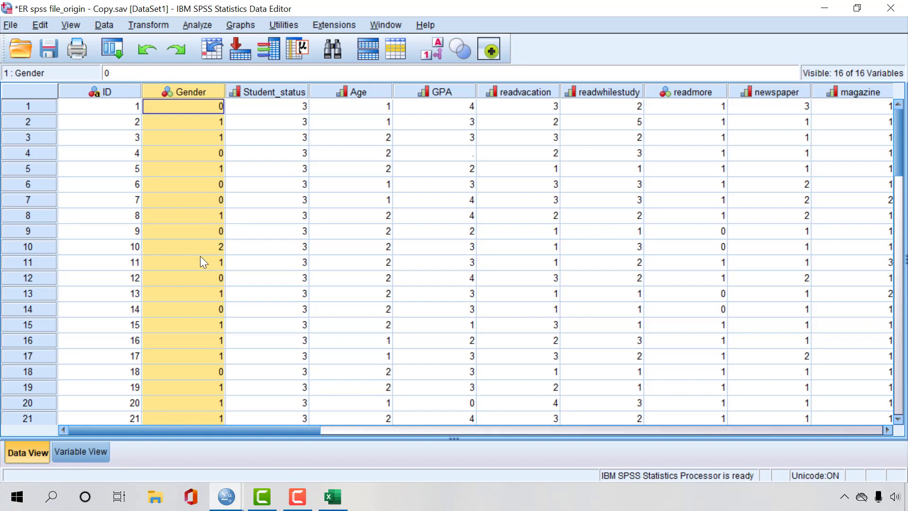
scroll(214, 142, down, 14)
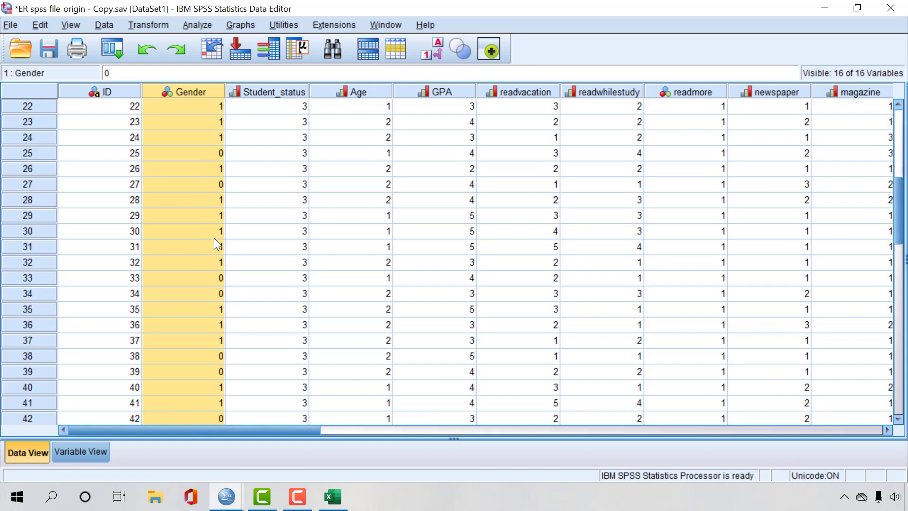
scroll(209, 243, up, 14)
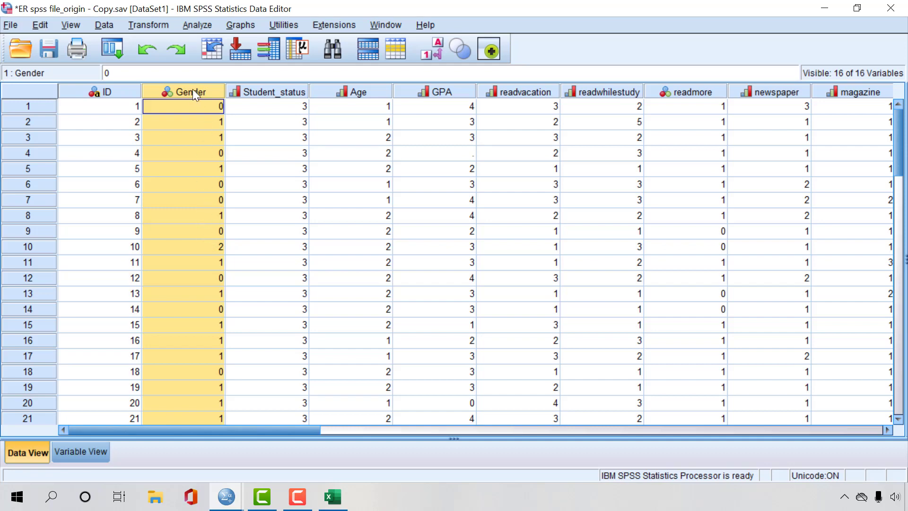
mouse_move(192, 89)
Step: Change the Gender value of case 10 to 1
click(210, 248)
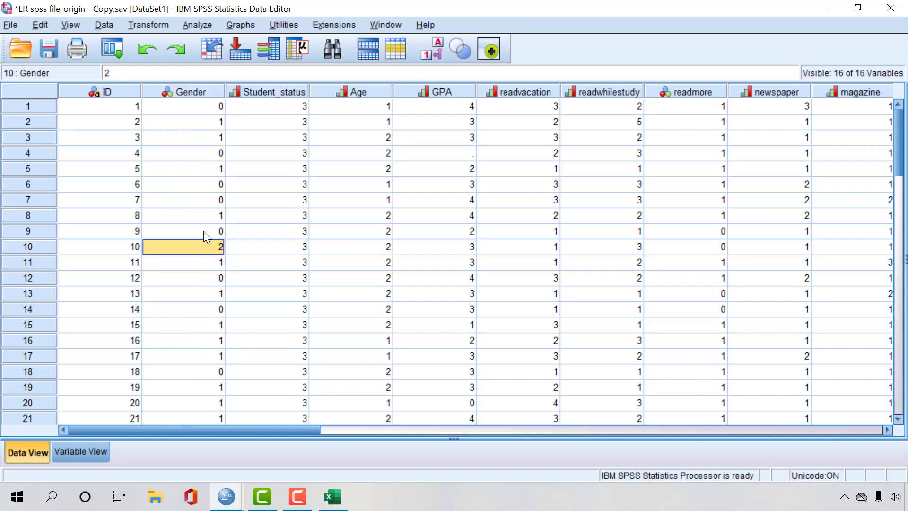
click(38, 246)
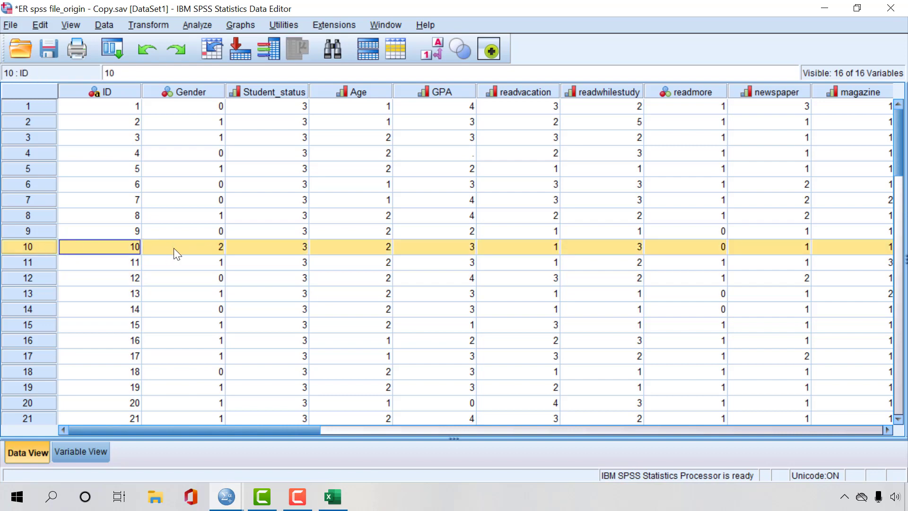
click(197, 247)
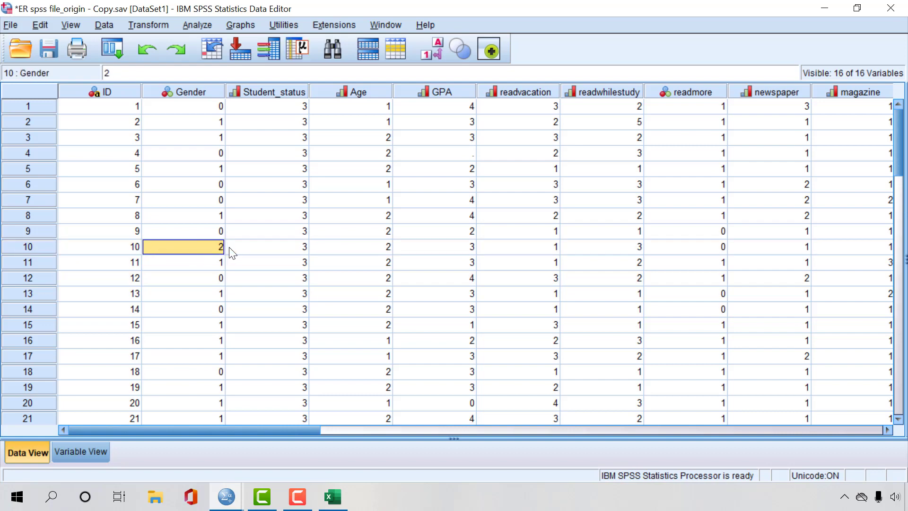
key(Escape)
click(256, 251)
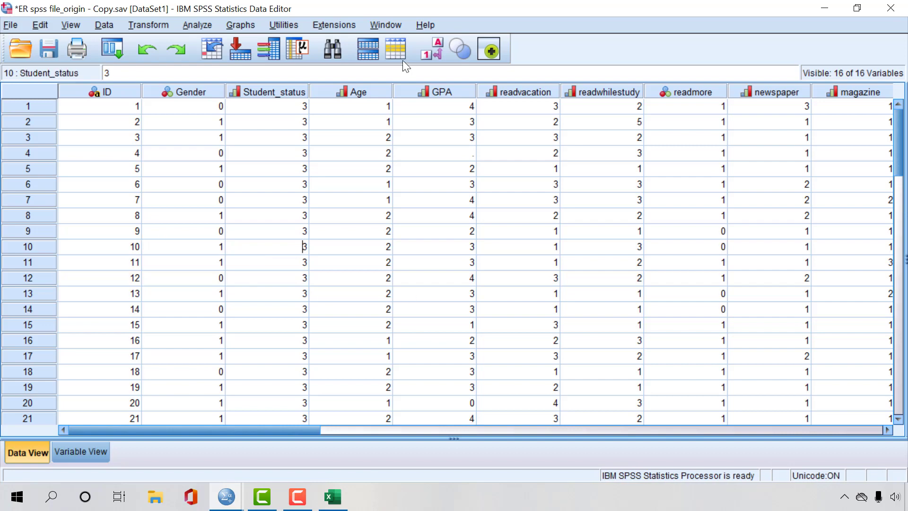
Step: Look through all cases in the GPA column for codes outside the defined answer range
click(450, 91)
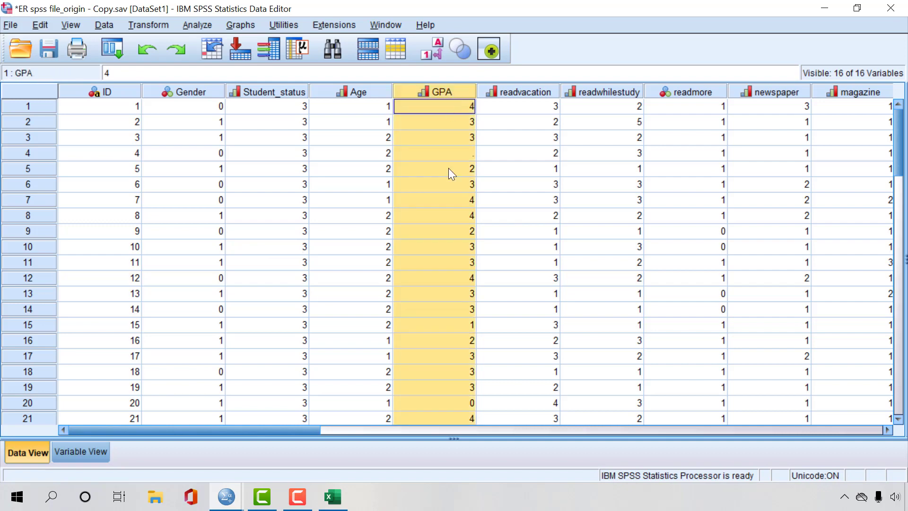
scroll(469, 280, down, 5)
scroll(458, 288, up, 5)
scroll(453, 227, down, 15)
scroll(453, 271, up, 1)
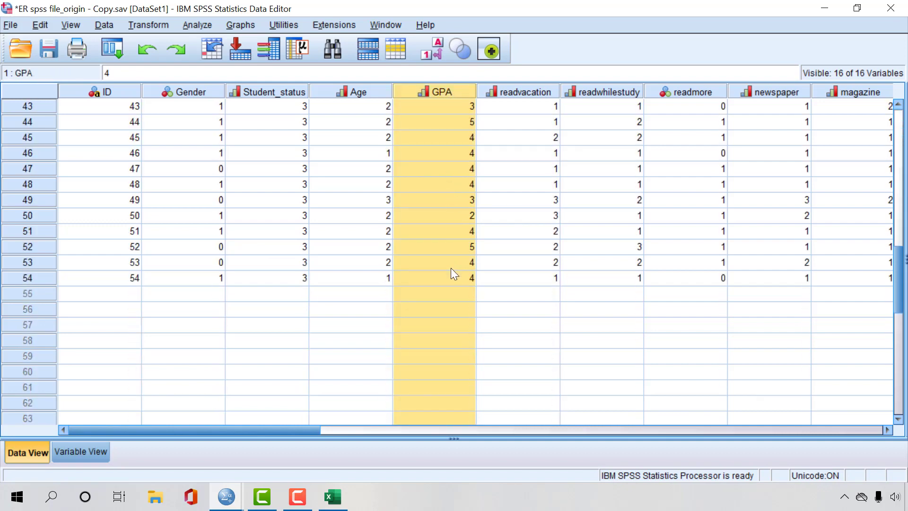
scroll(451, 269, up, 14)
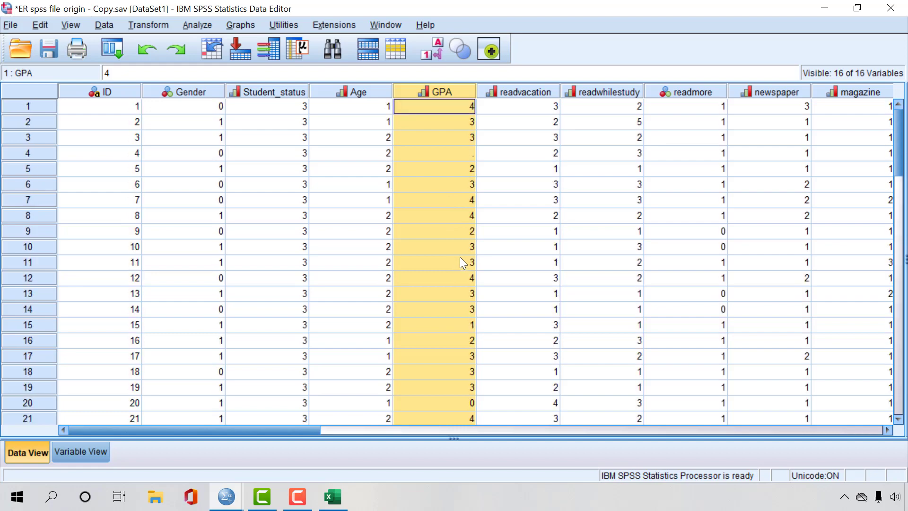
scroll(459, 259, down, 3)
scroll(457, 260, up, 3)
scroll(446, 209, down, 5)
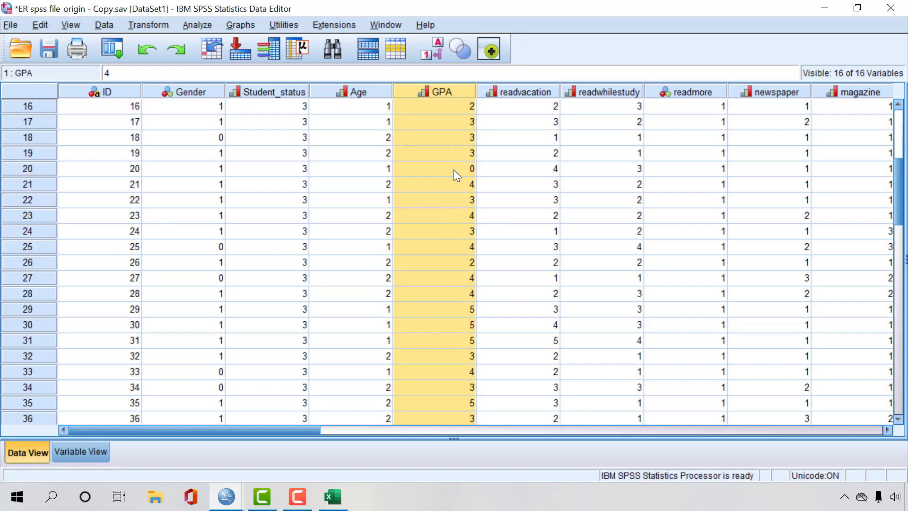
Step: Check the GPA entry of case 20 and select that case's entire row
click(41, 171)
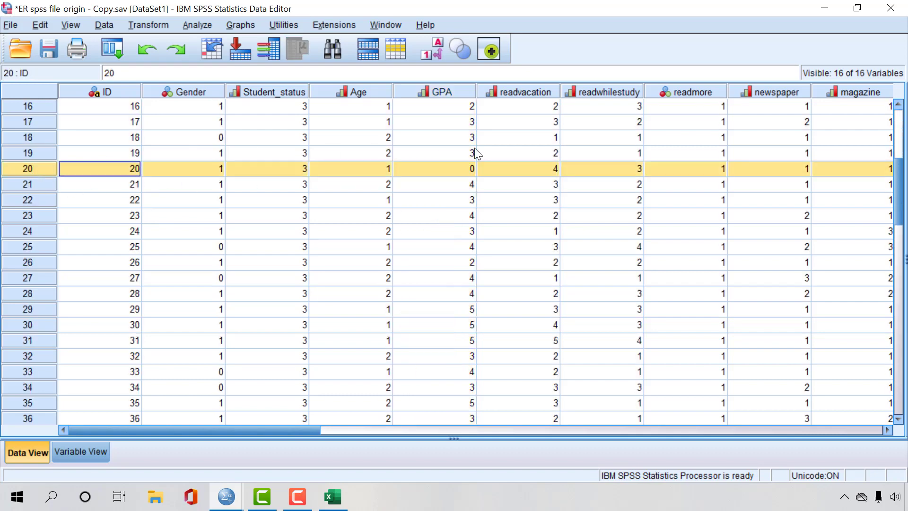
click(453, 168)
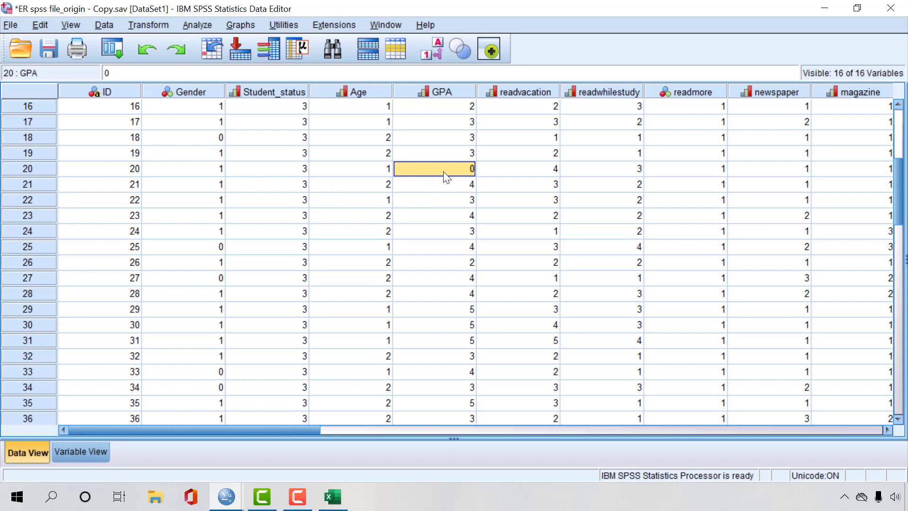
click(47, 172)
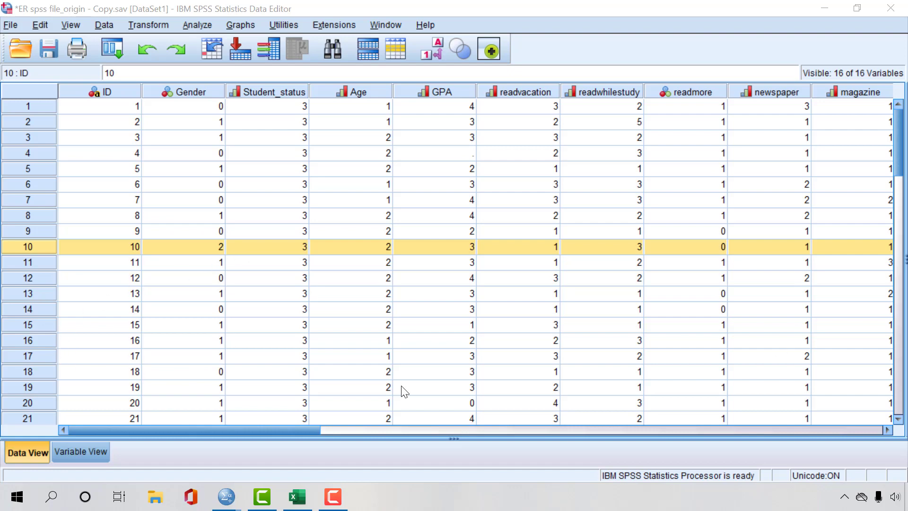
click(100, 402)
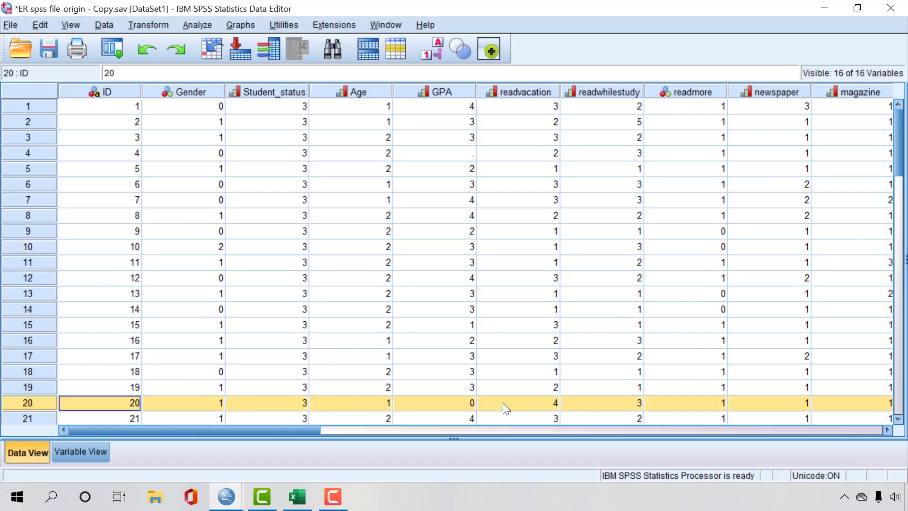